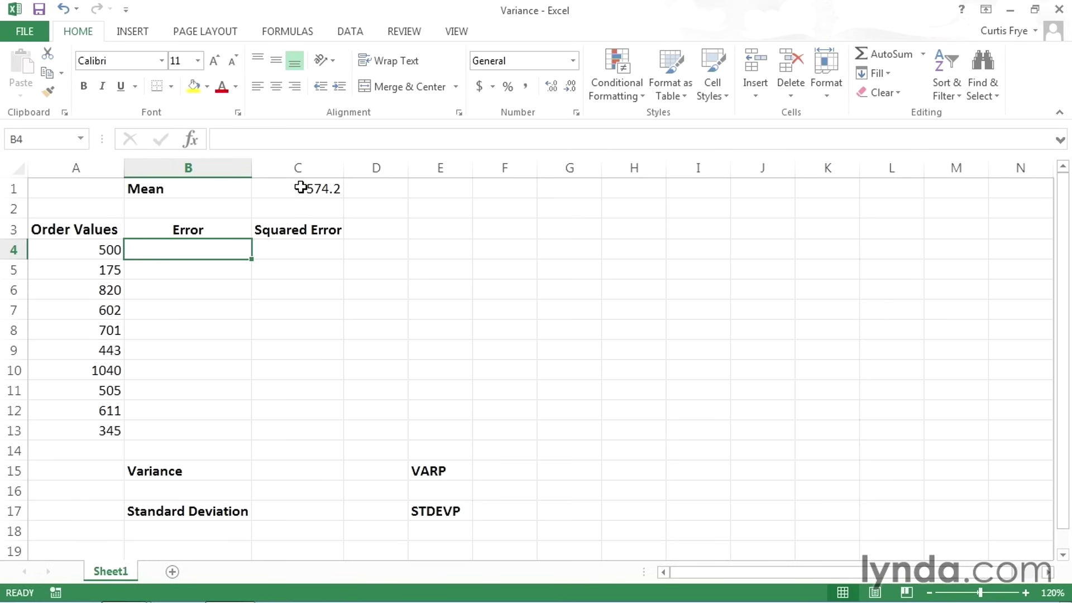
- Enter =A4-$C$1 in B4 so the first order's error reads -74.2
click(300, 187)
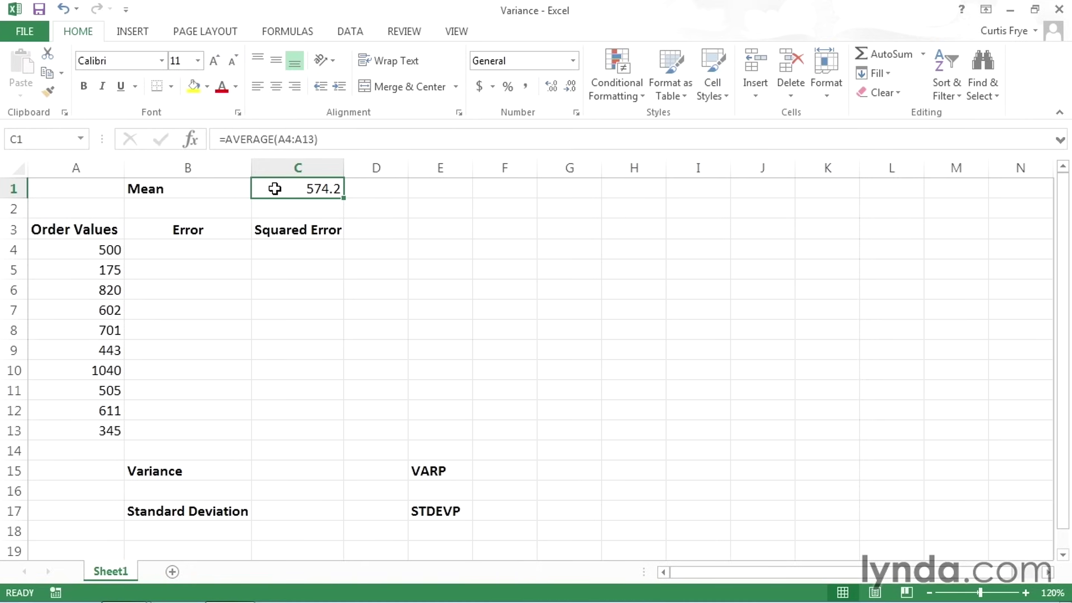
click(247, 252)
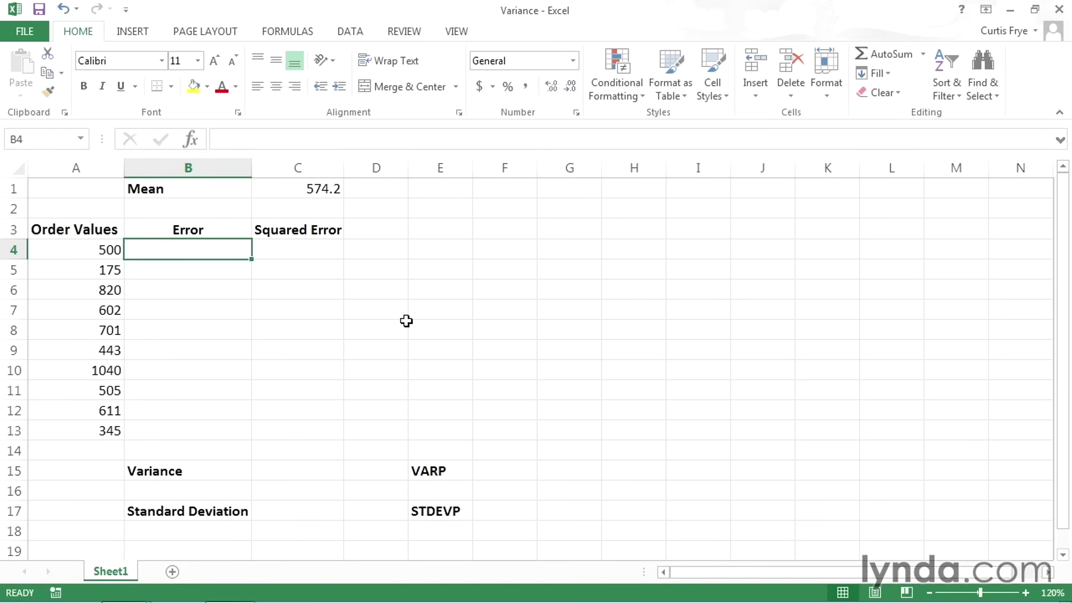
text(=)
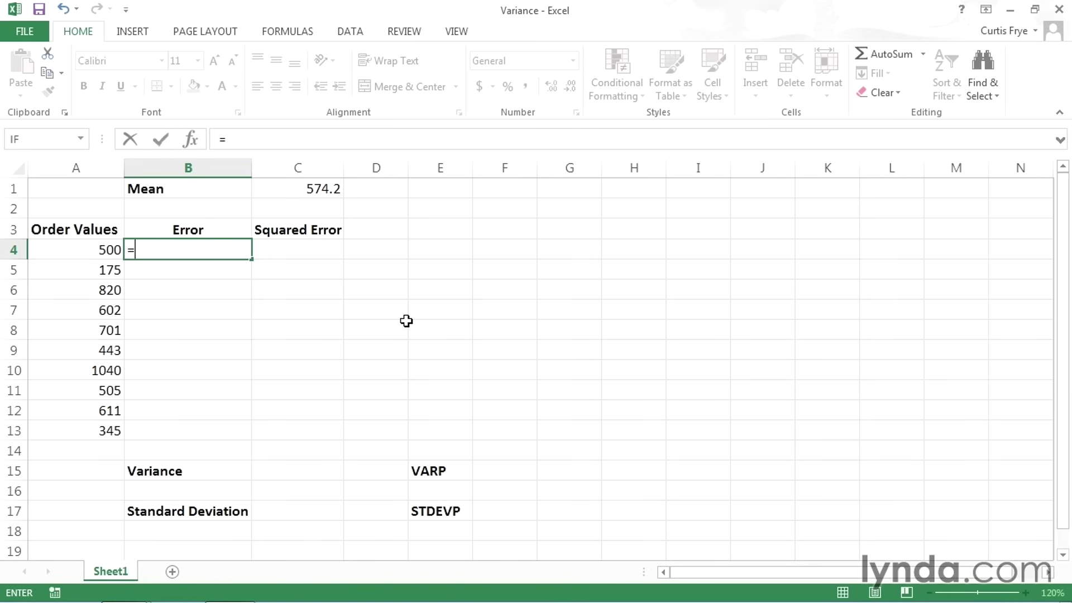
text(a4)
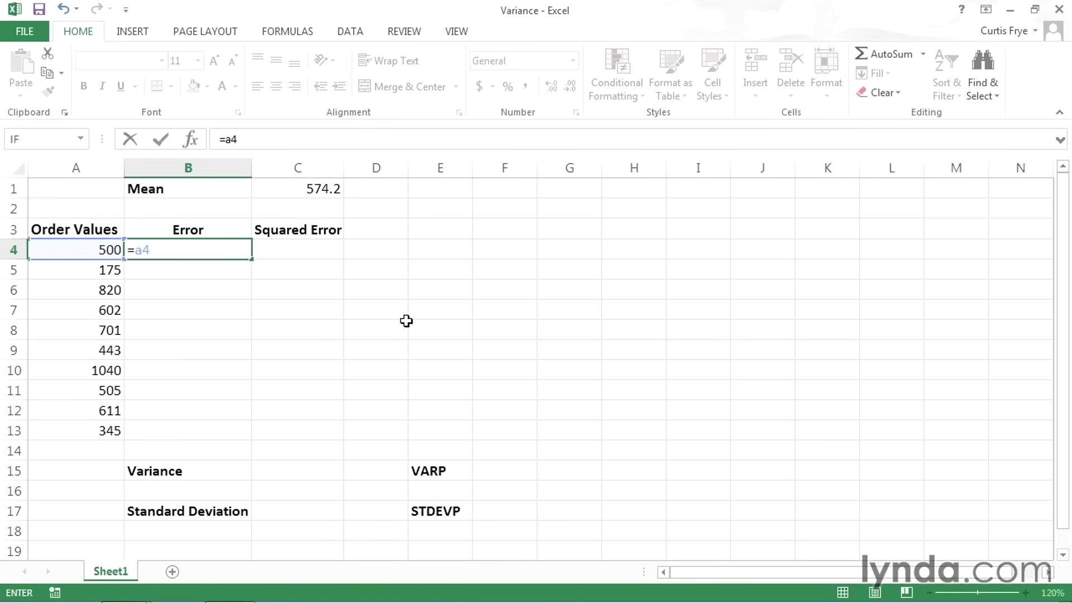
text(-c1)
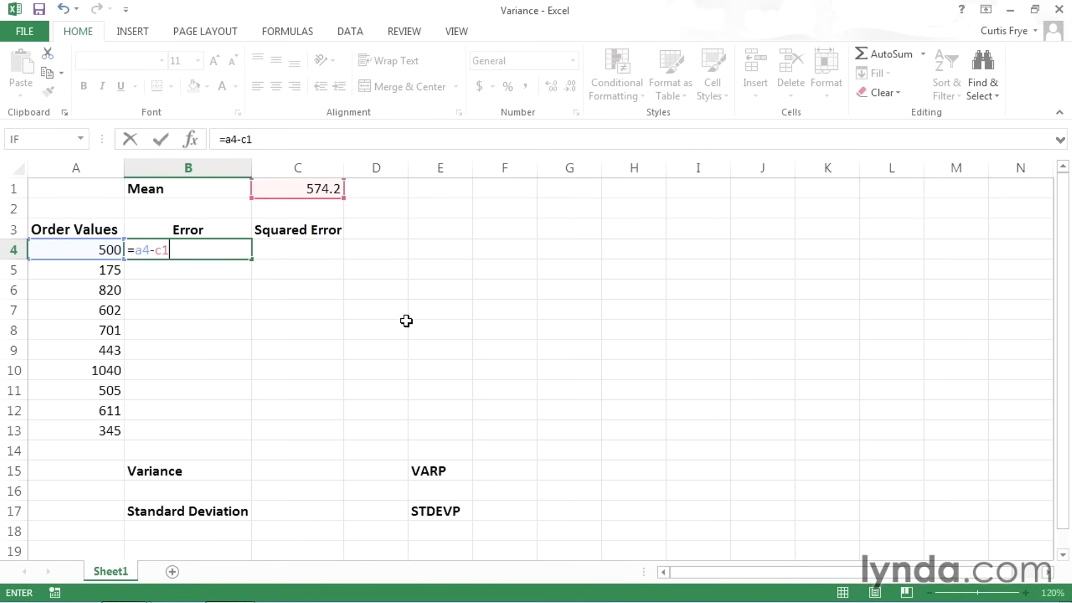
key(F4)
key(Return)
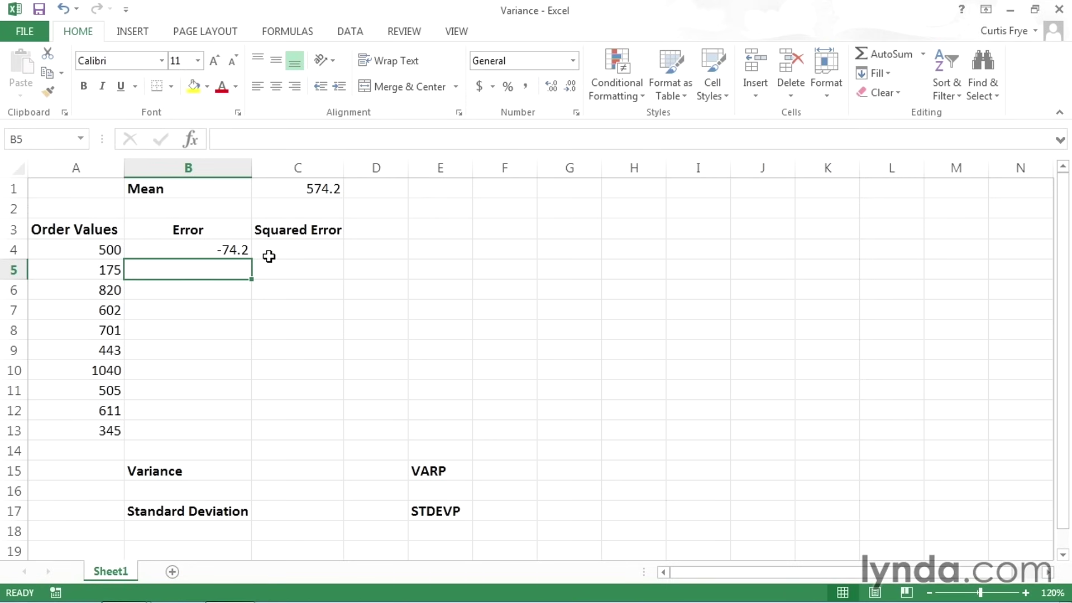
click(215, 247)
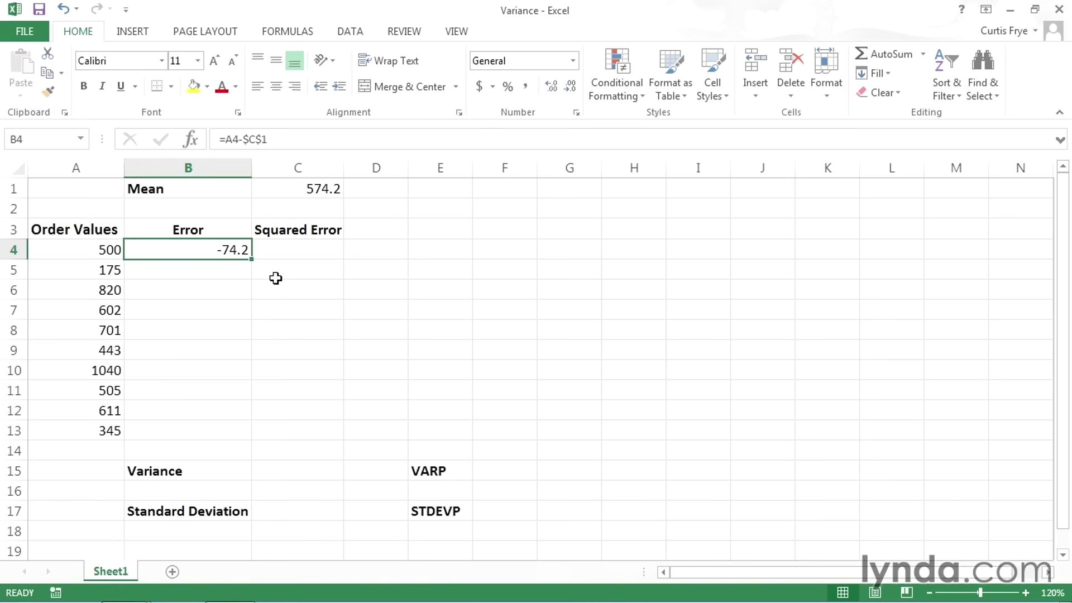
- Copy B4's error formula down to B13, ending at -229.2 for the last order
drag(254, 262, 242, 433)
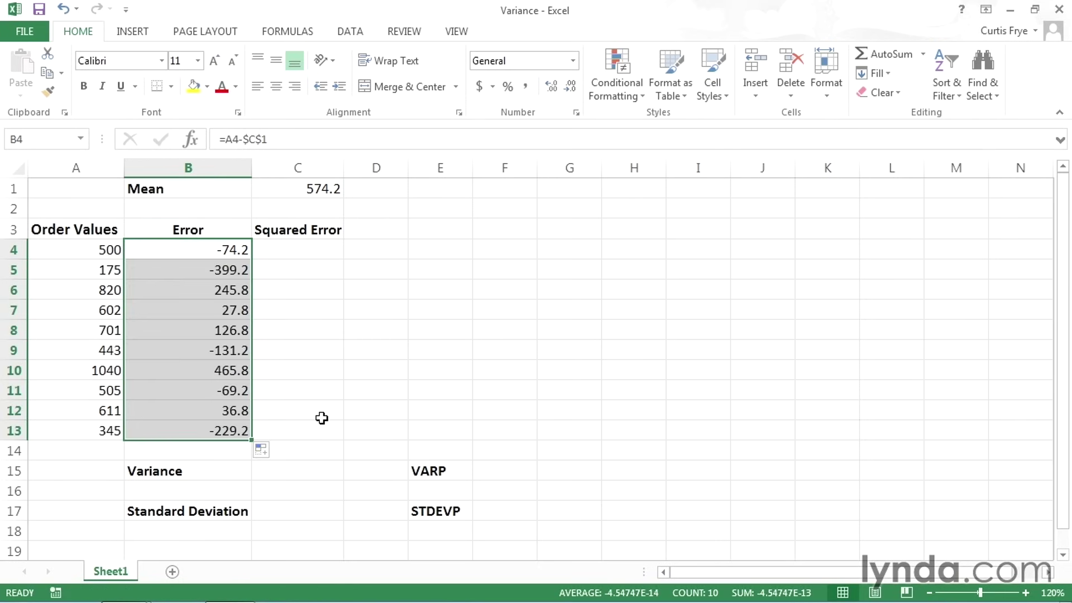
click(240, 429)
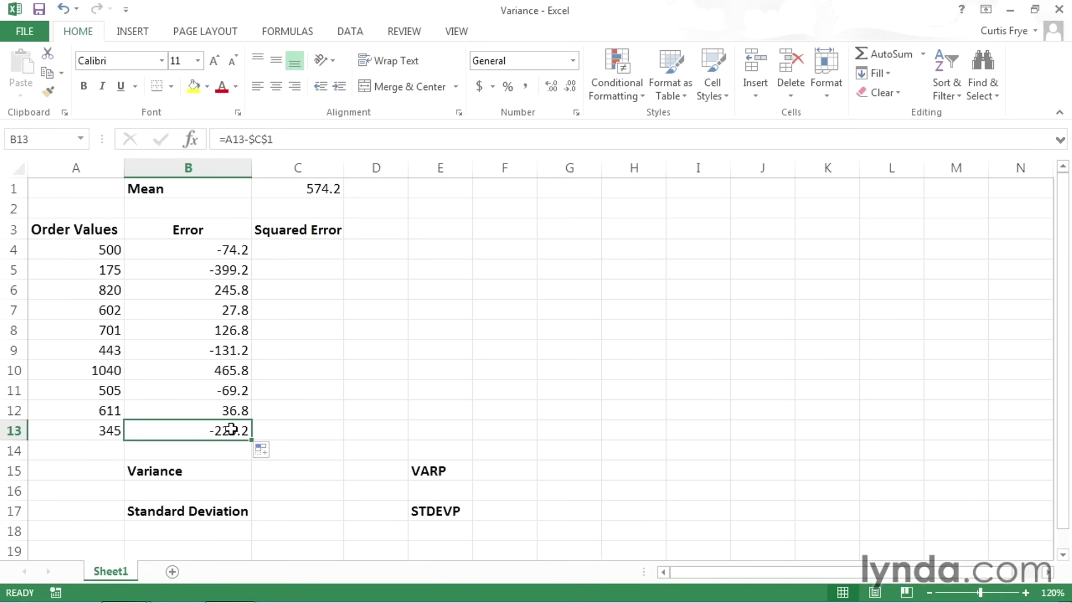
- Enter =B4^2 in C4 and fill it down to C13, from 5505.64 to 52532.64
click(314, 251)
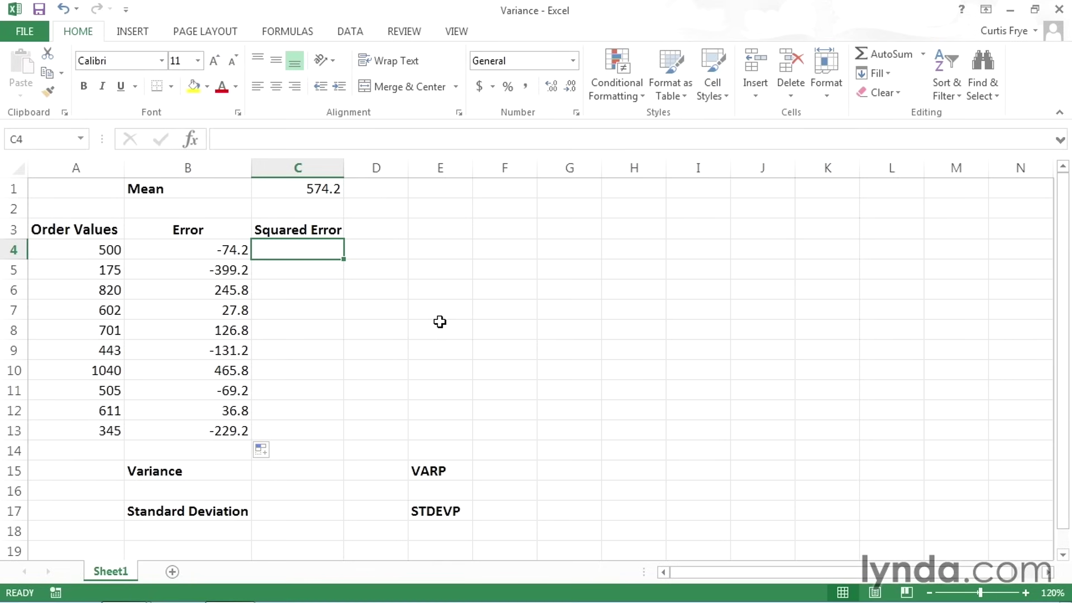
text(=)
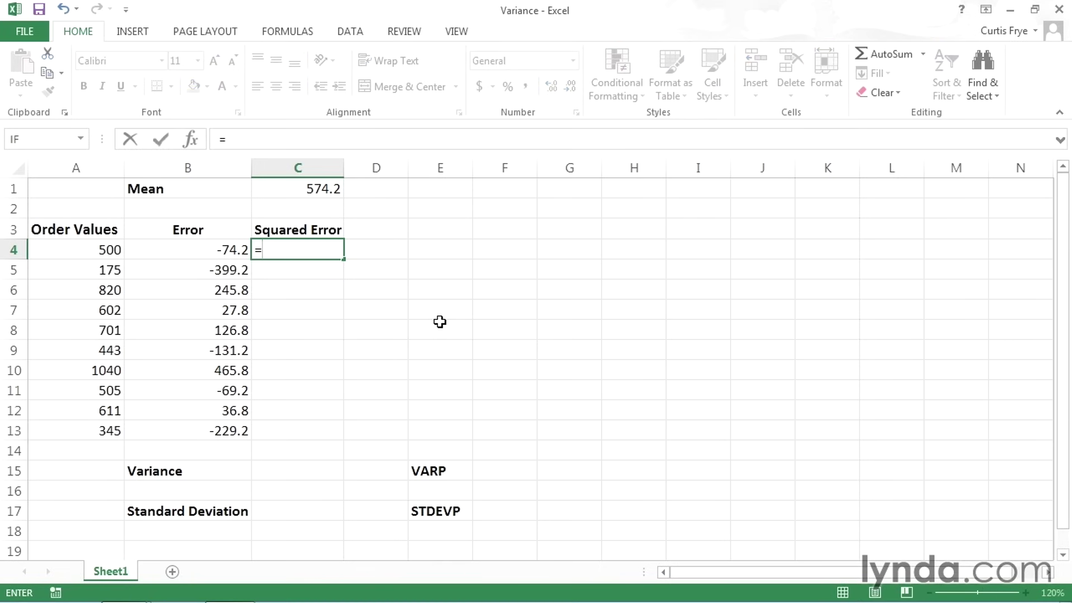
text(b4)
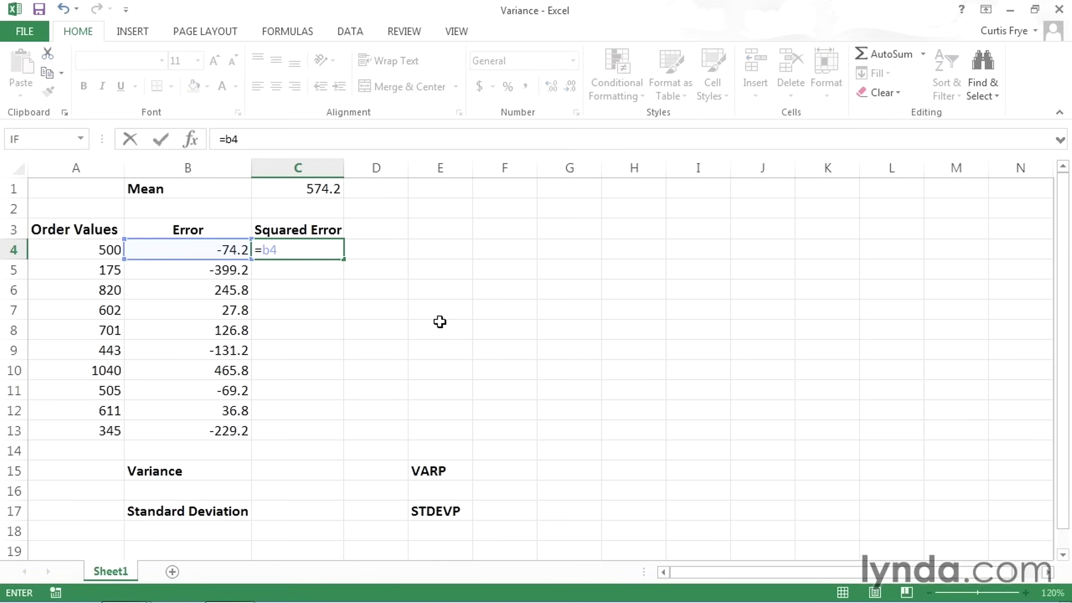
text(^2)
key(Return)
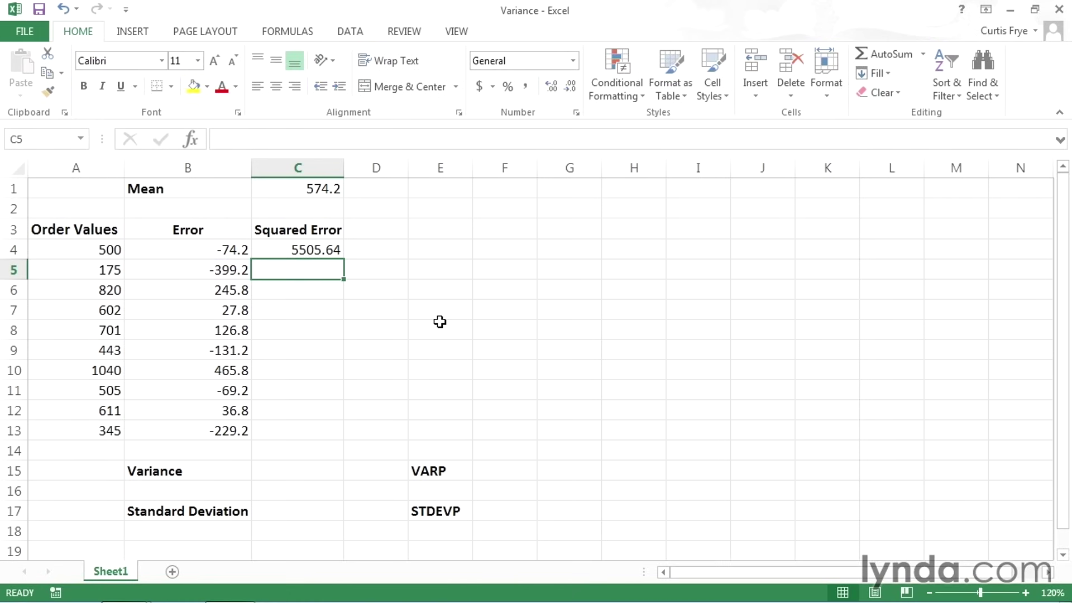
click(326, 248)
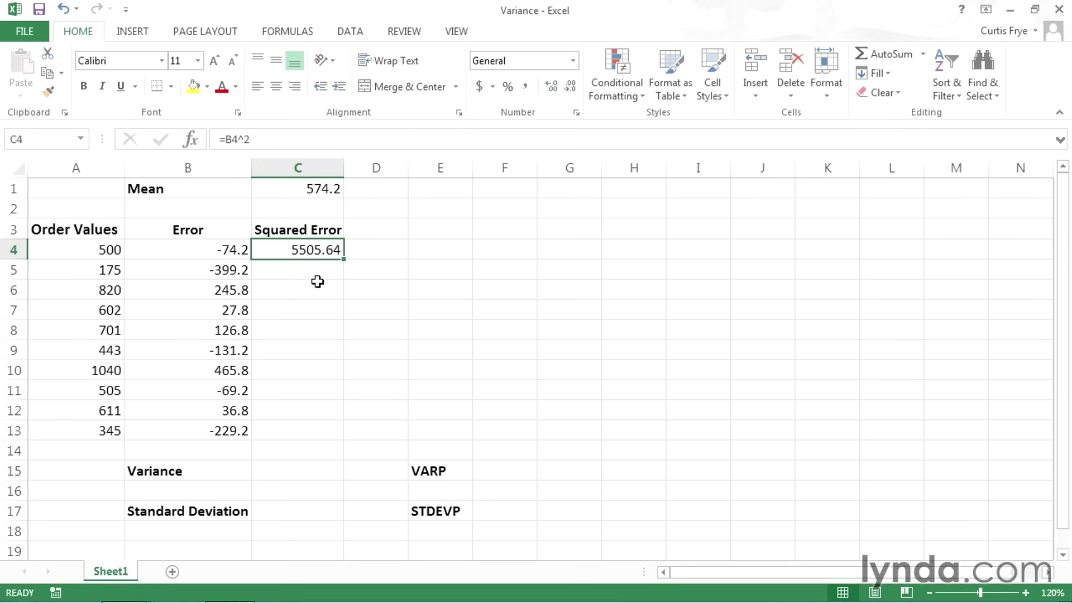
drag(343, 259, 342, 436)
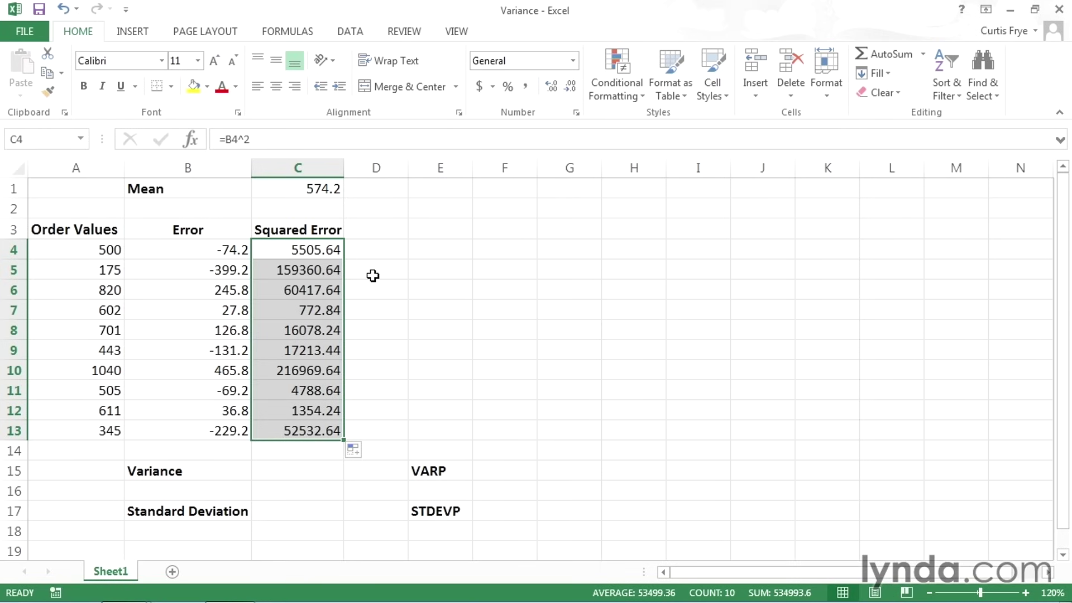
click(319, 465)
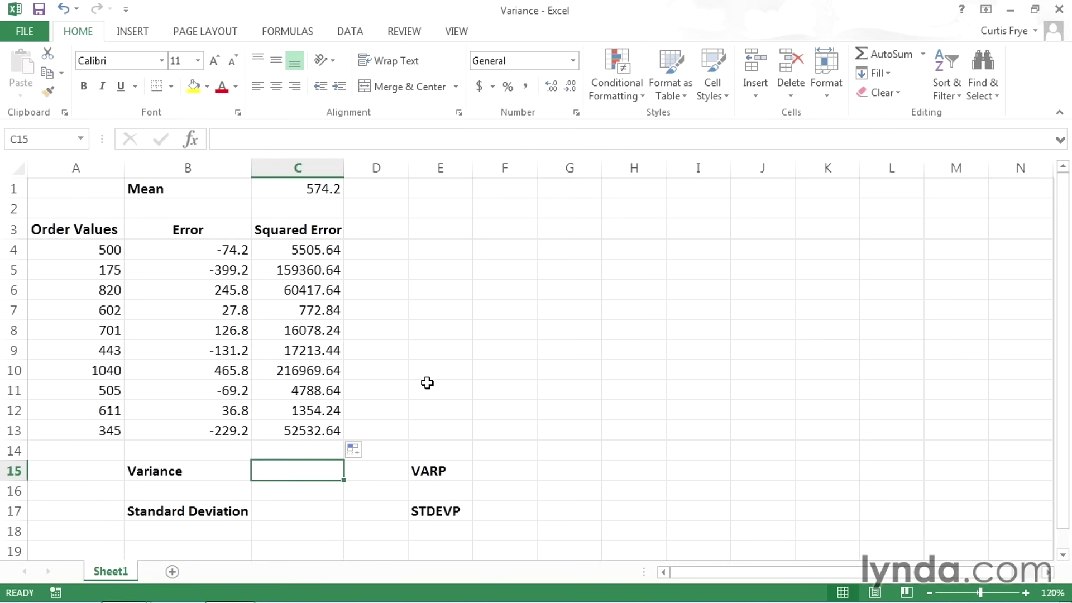
- Enter =AVERAGE(C4:C13) in C15 for a variance of 53499.36
text(=)
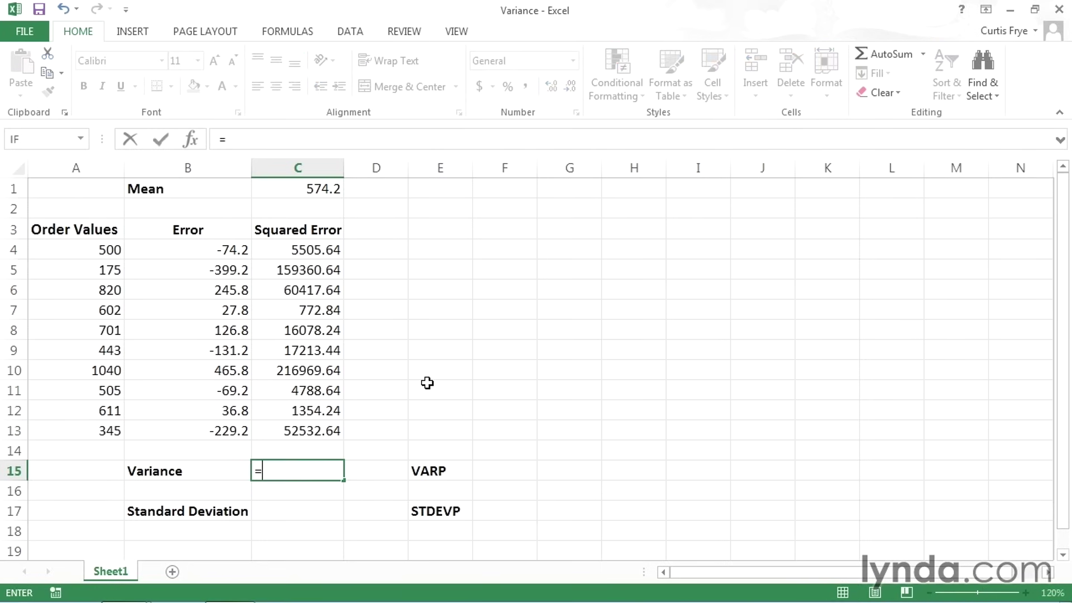
text(av)
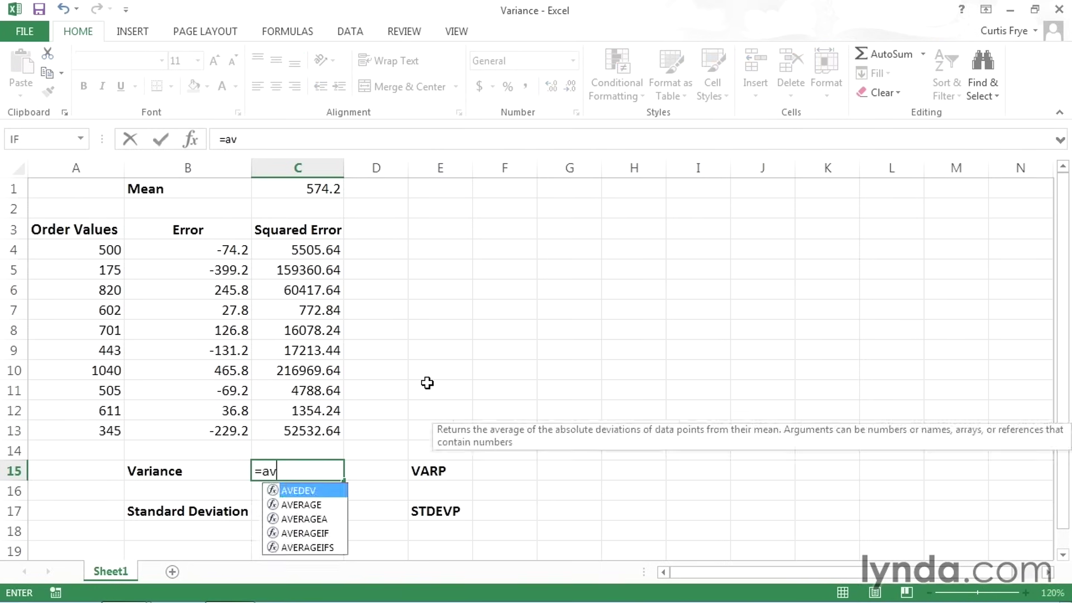
text(er)
key(Tab)
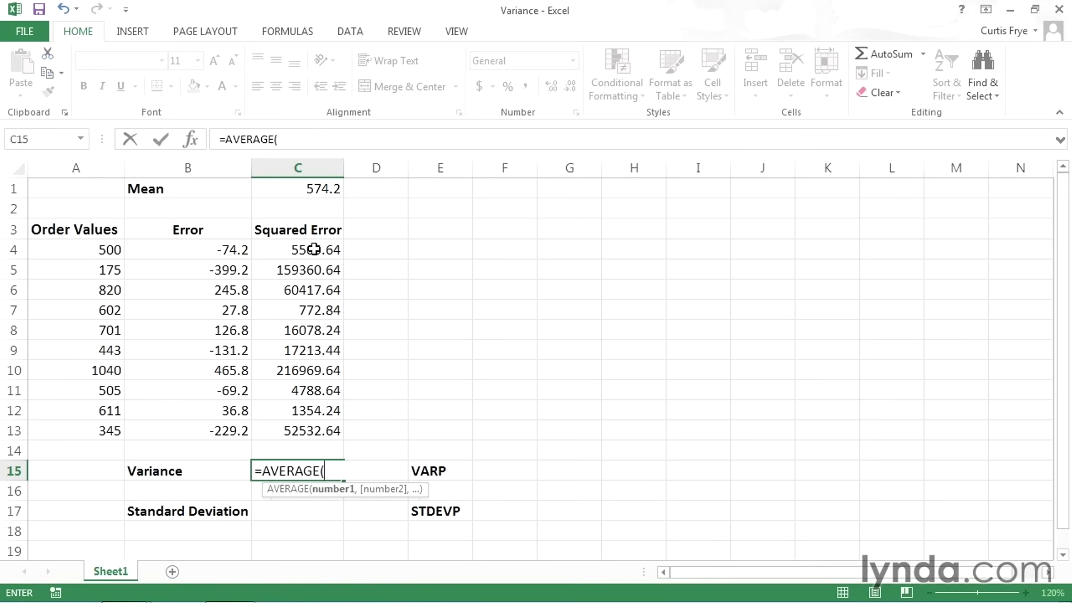
drag(312, 250, 329, 431)
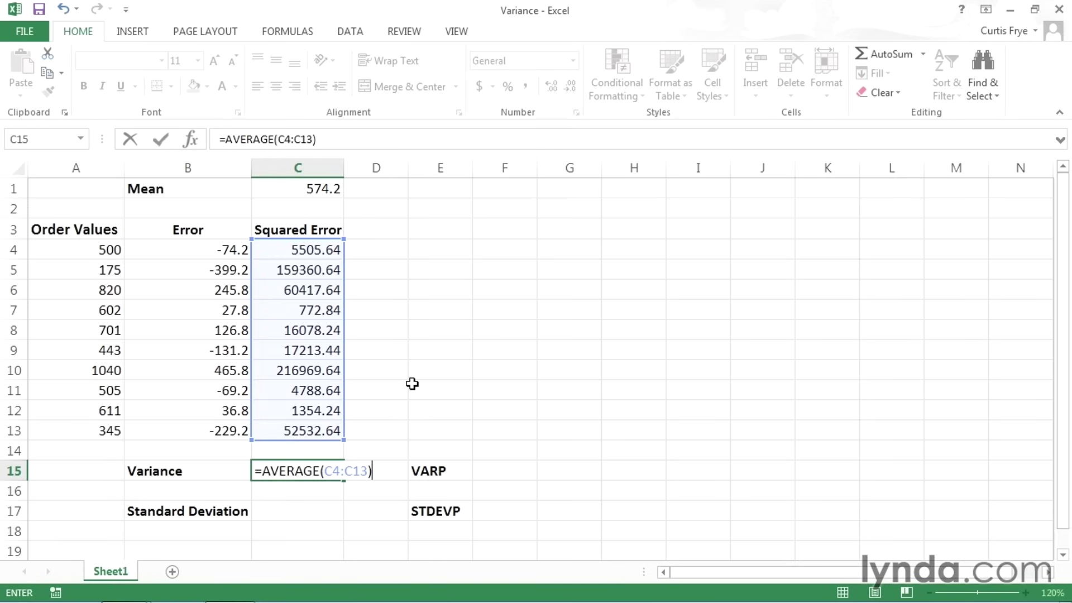
key(Return)
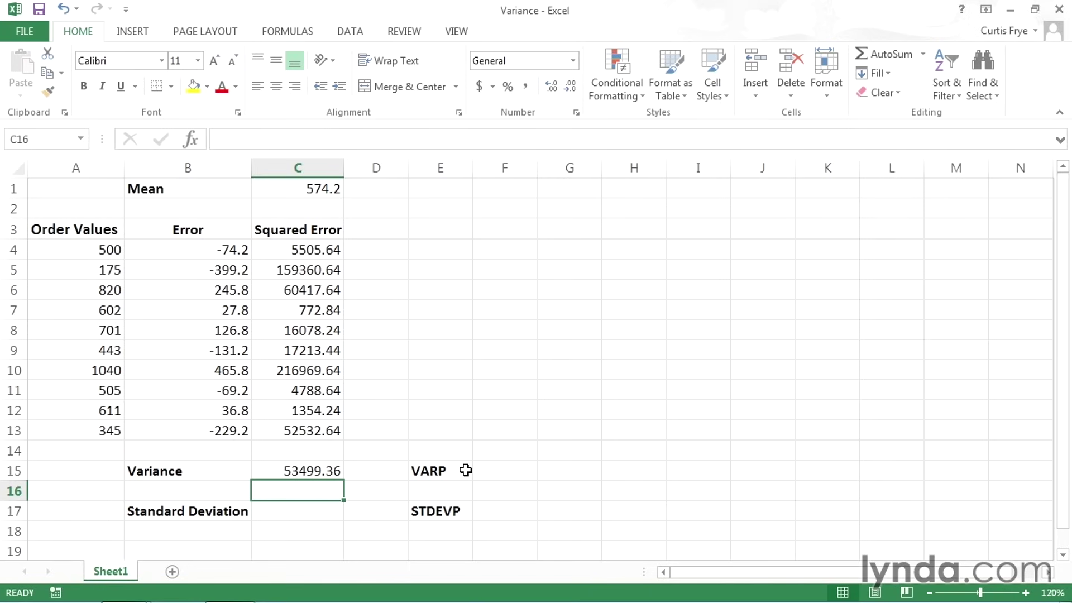
- Enter =VARP(A4:A13) in F15, returning 53499.4 to match the manual variance
click(515, 474)
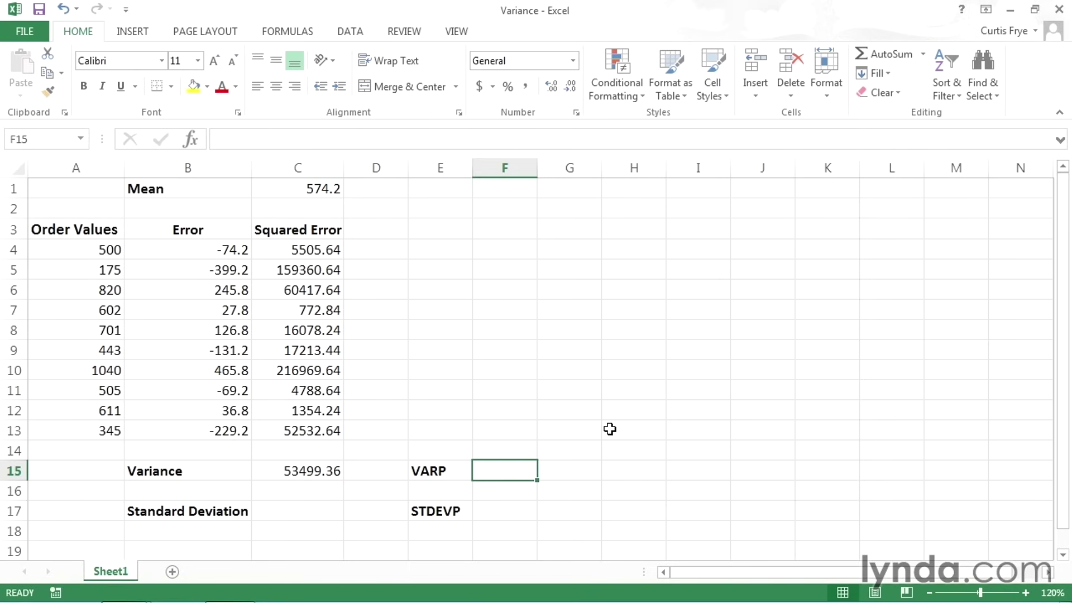
text(=)
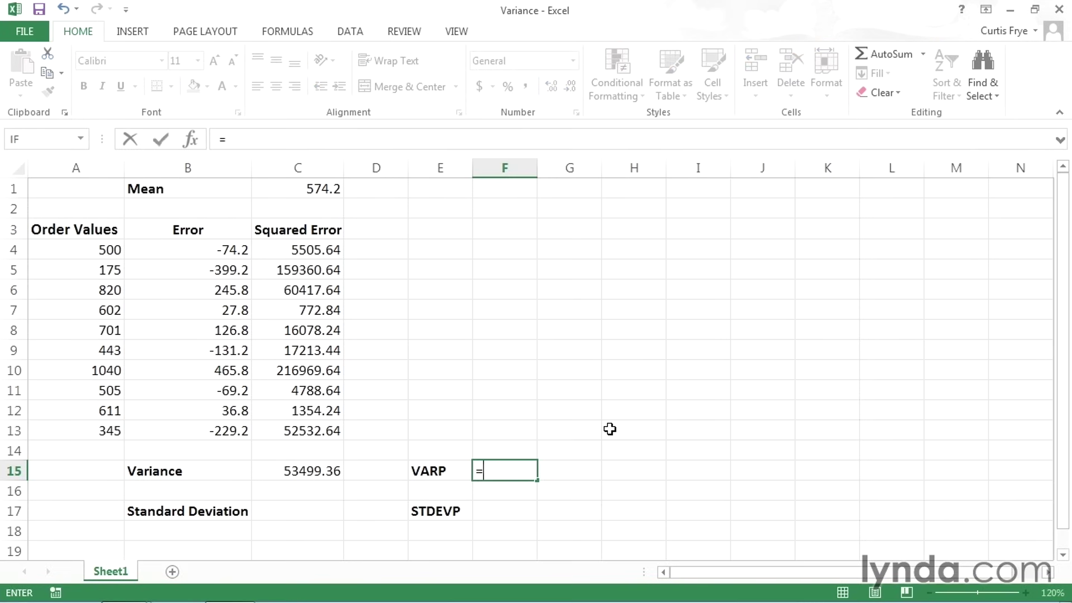
text(varp)
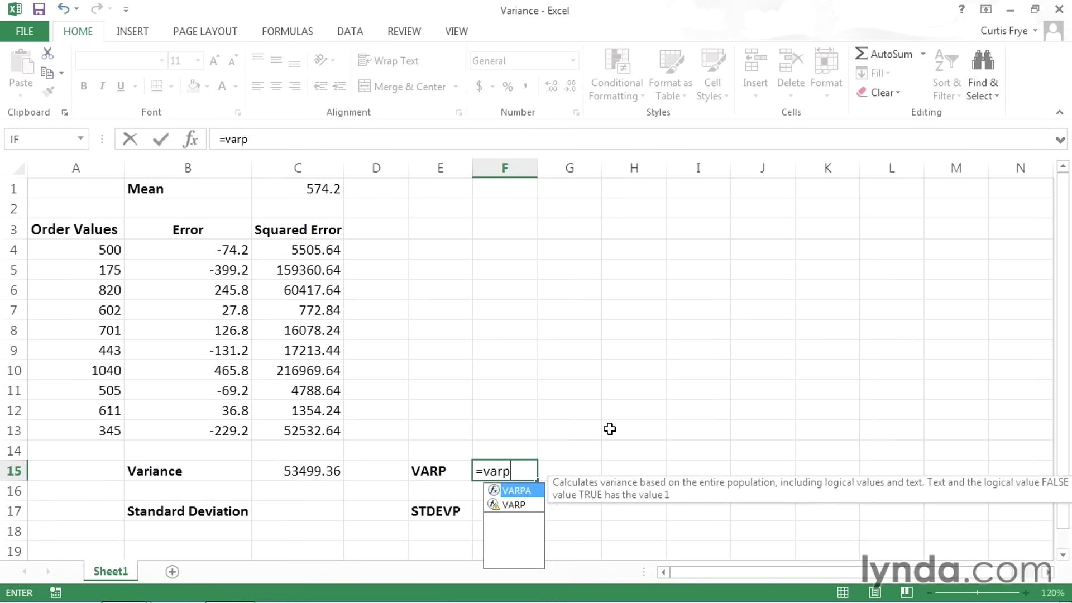
text(()
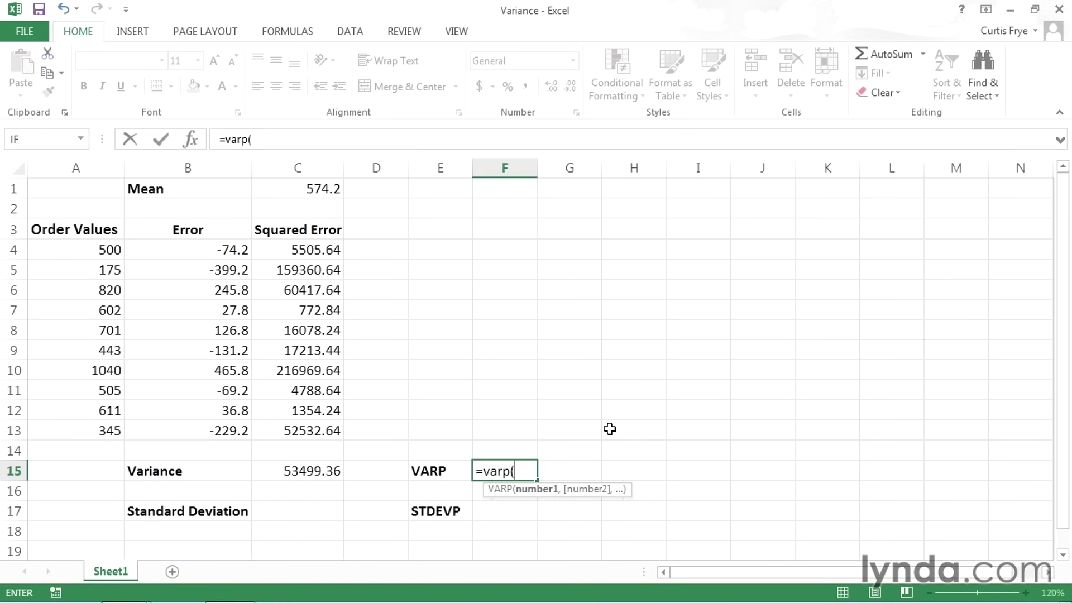
drag(95, 246, 82, 429)
text())
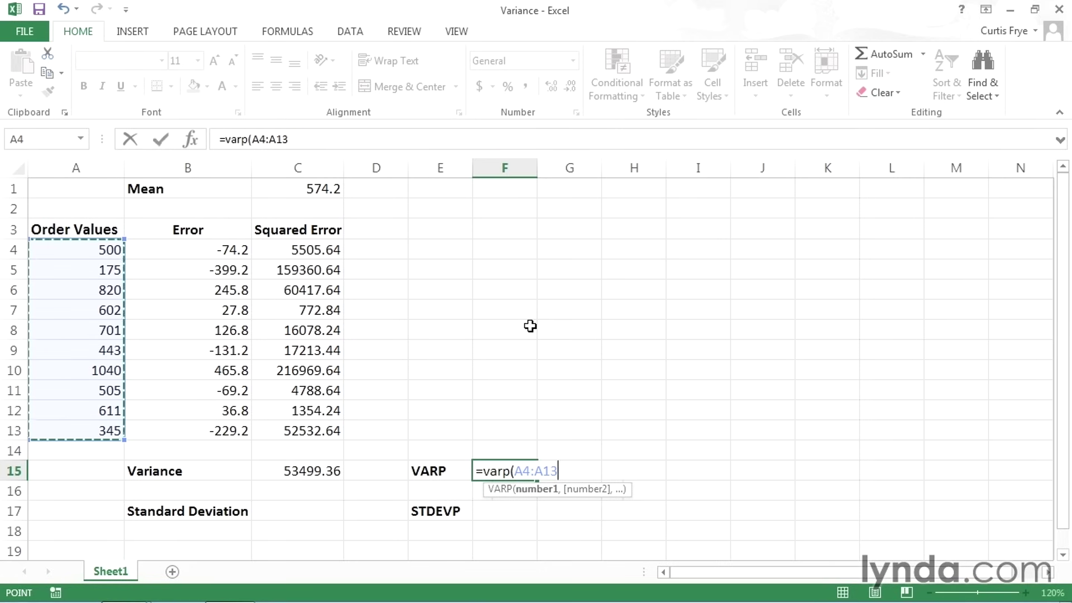
key(Return)
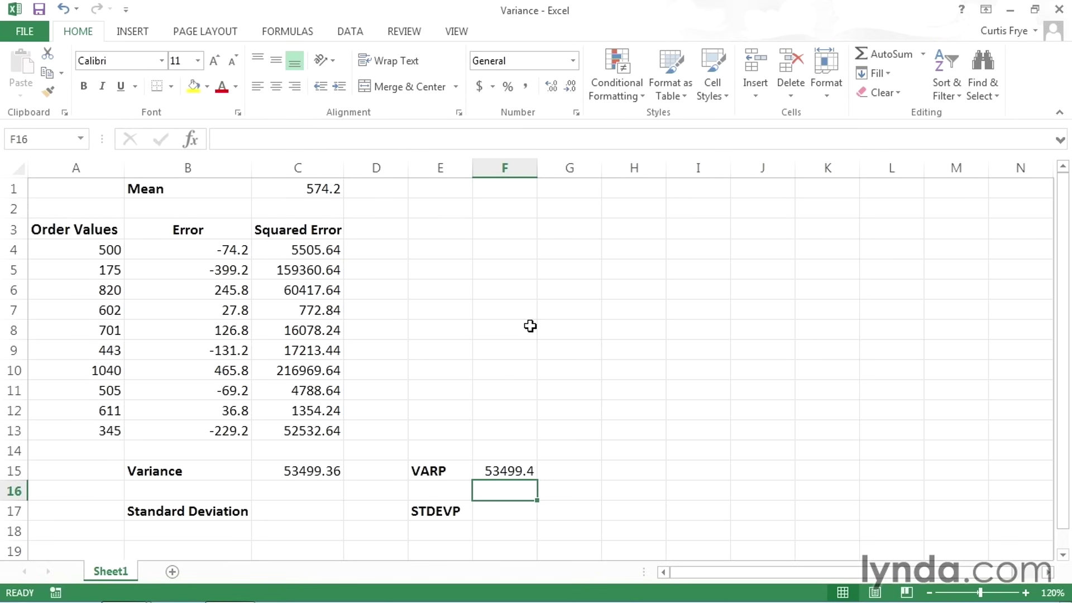
key(Up)
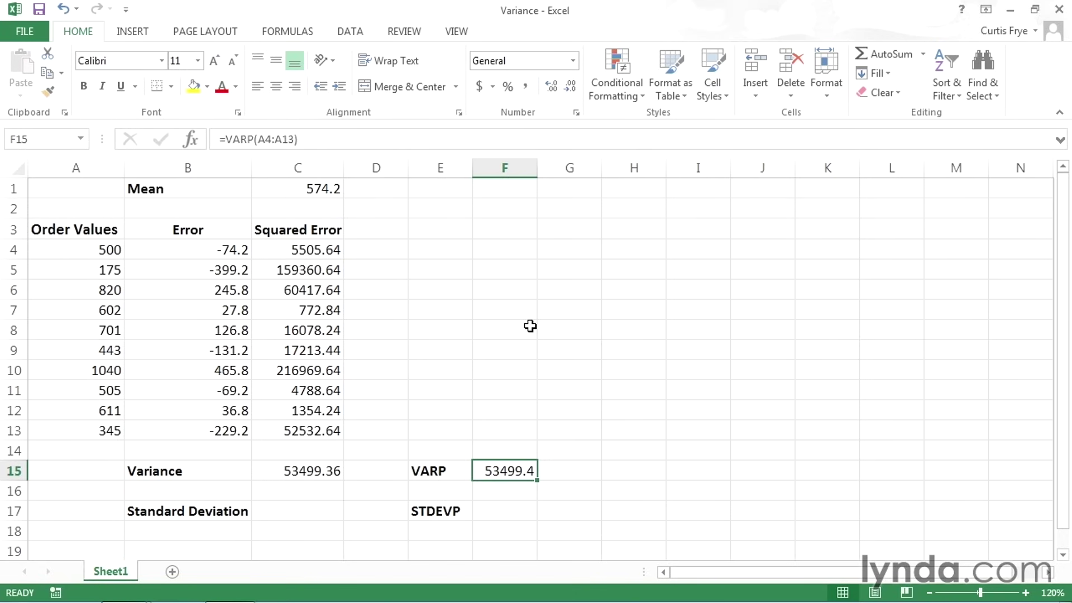
click(341, 141)
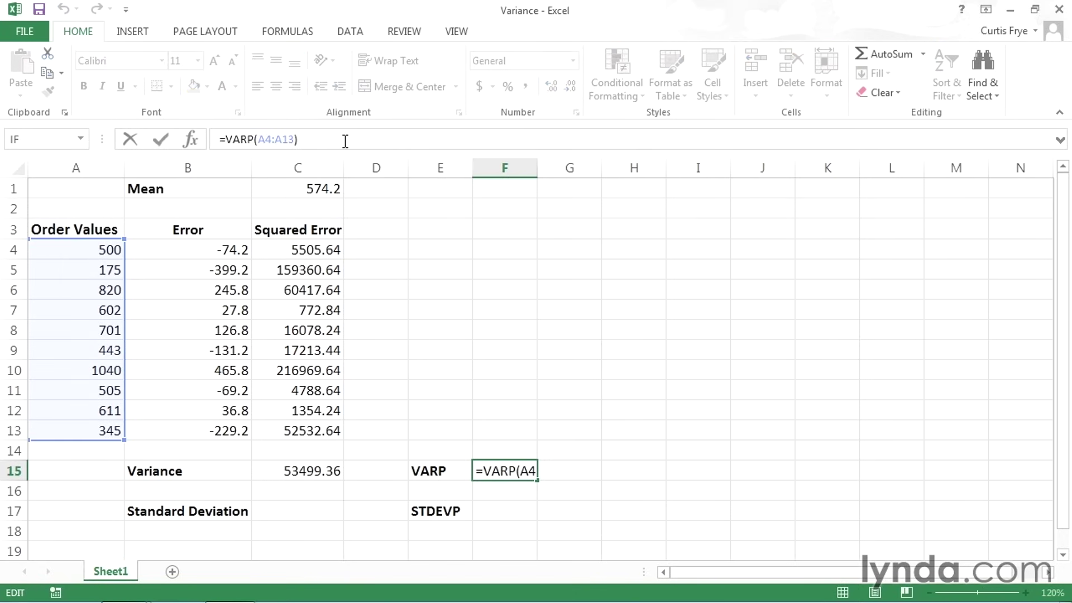
key(BackSpace)
key(BackSpace)
key(BackSpace)
key(BackSpace)
key(BackSpace)
key(BackSpace)
key(BackSpace)
key(BackSpace)
key(BackSpace)
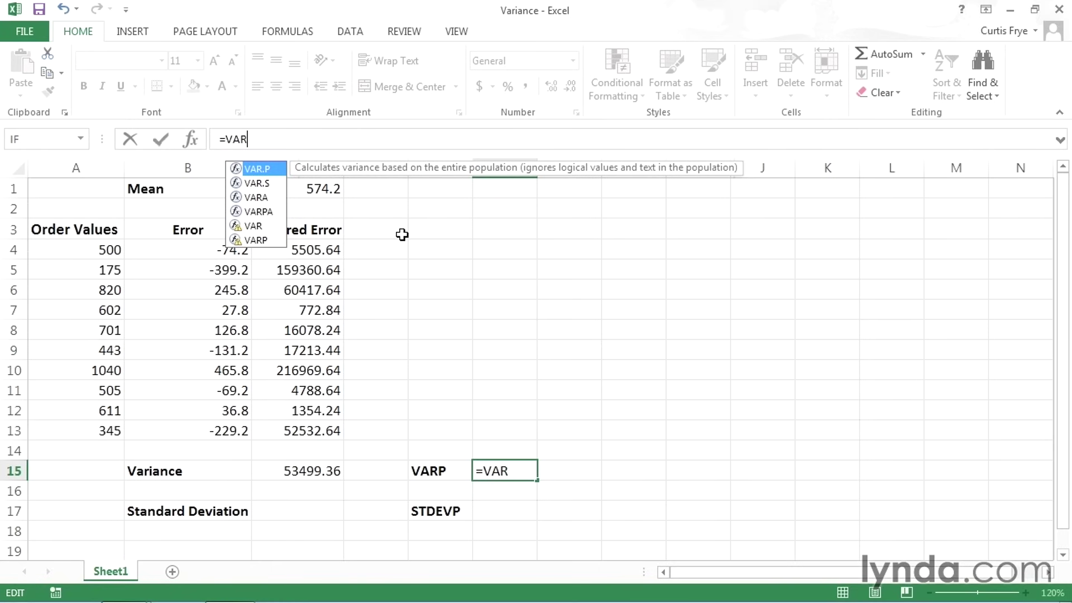
key(Escape)
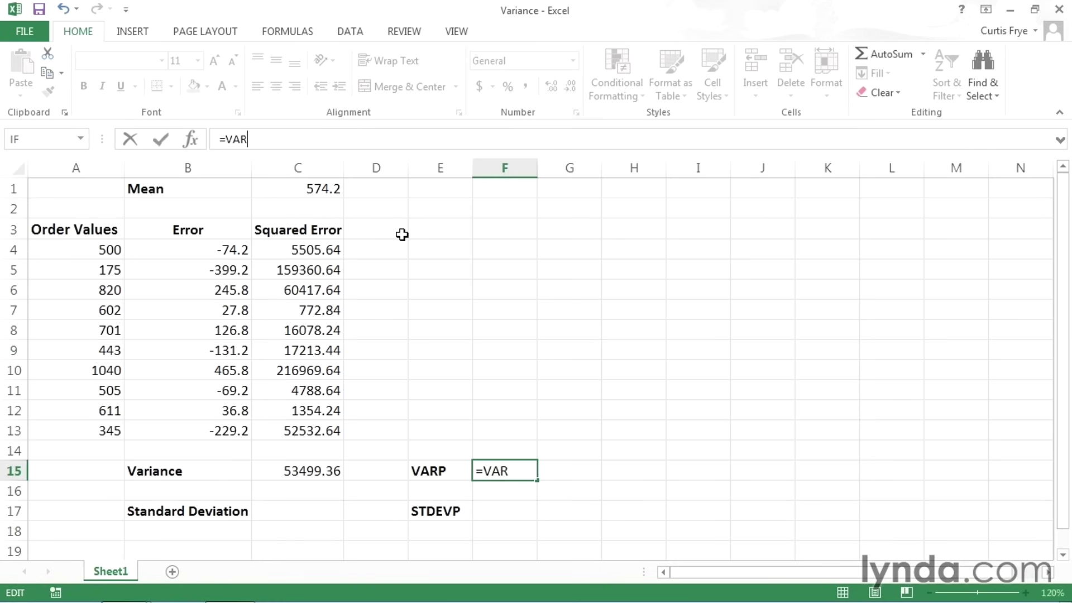
text(P(A4:A13))
key(ctrl+Return)
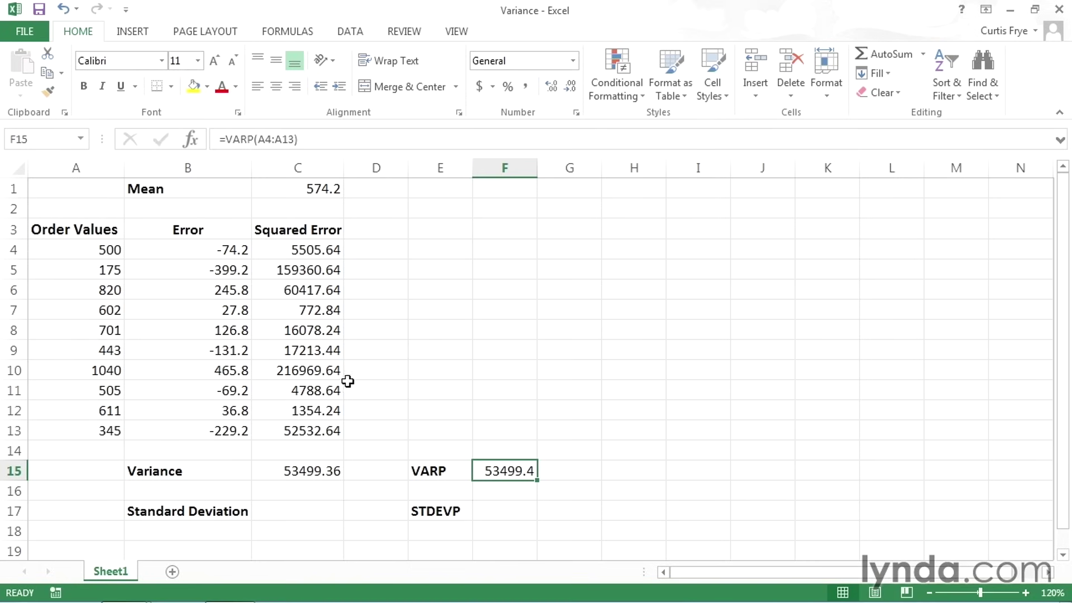
- Enter =SQRT(C15) in C17, giving a standard deviation of 231.2992866
click(326, 509)
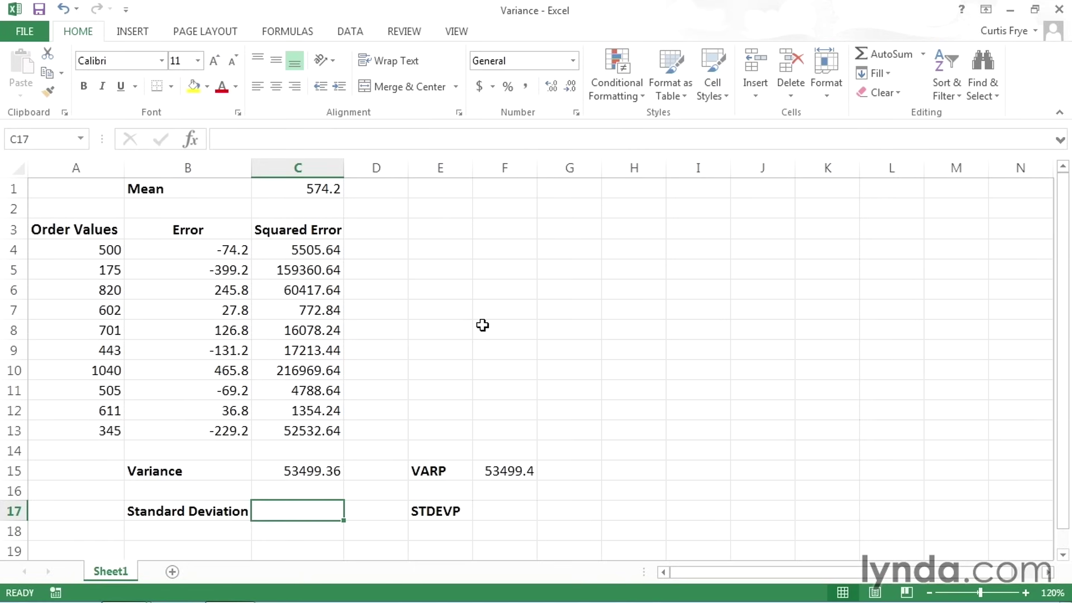
text(=sq)
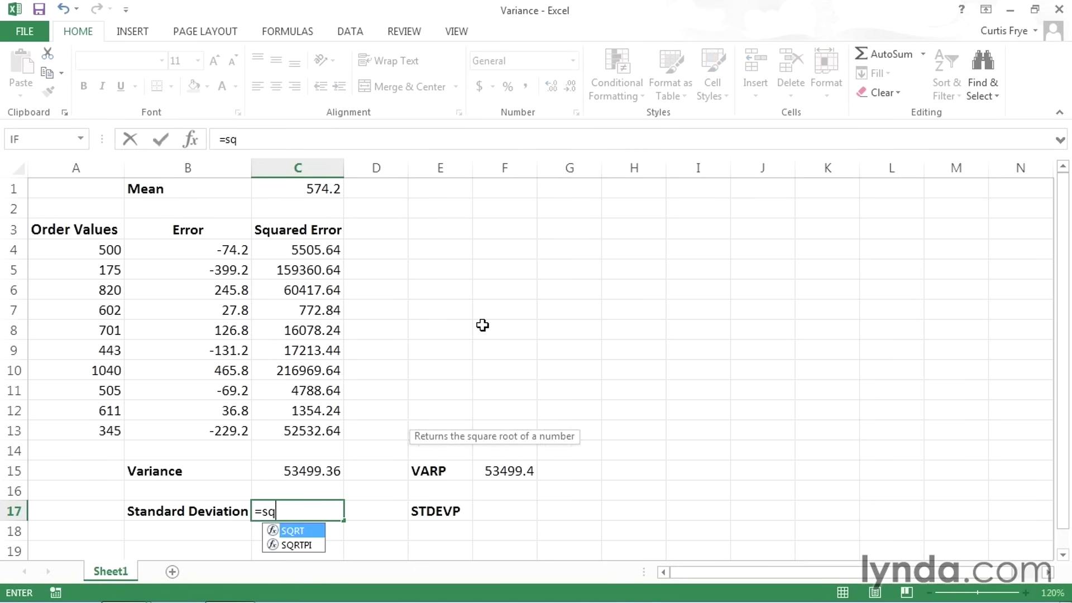
key(Tab)
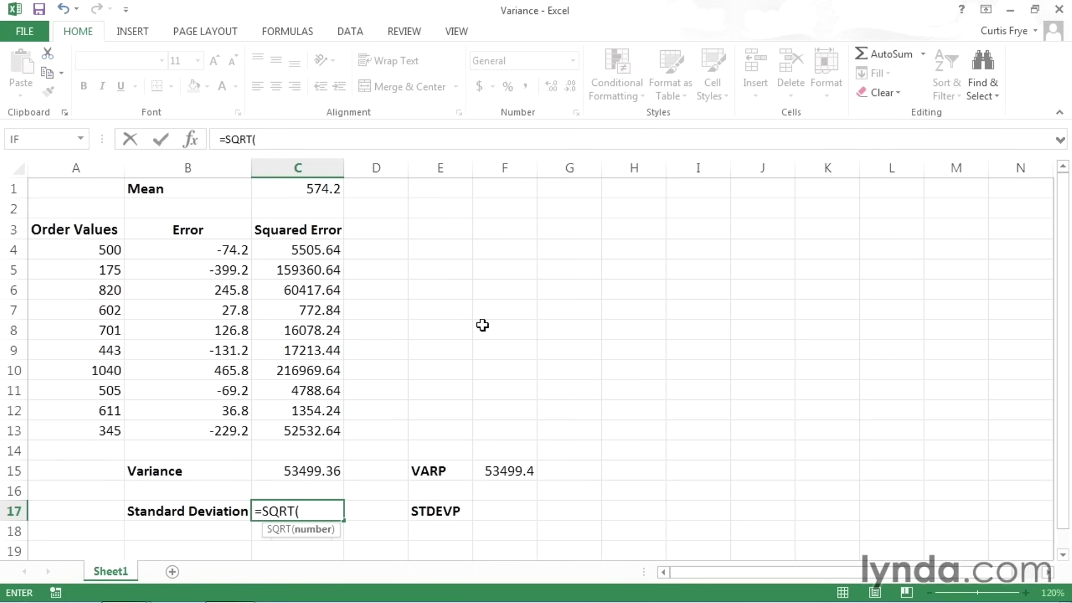
text(c15)
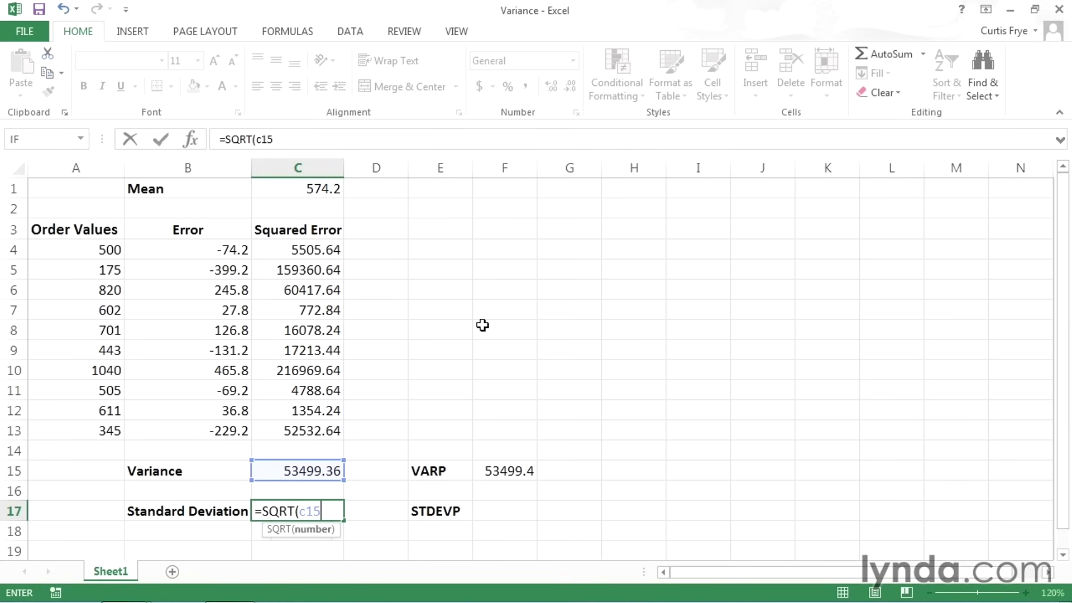
text())
key(Tab)
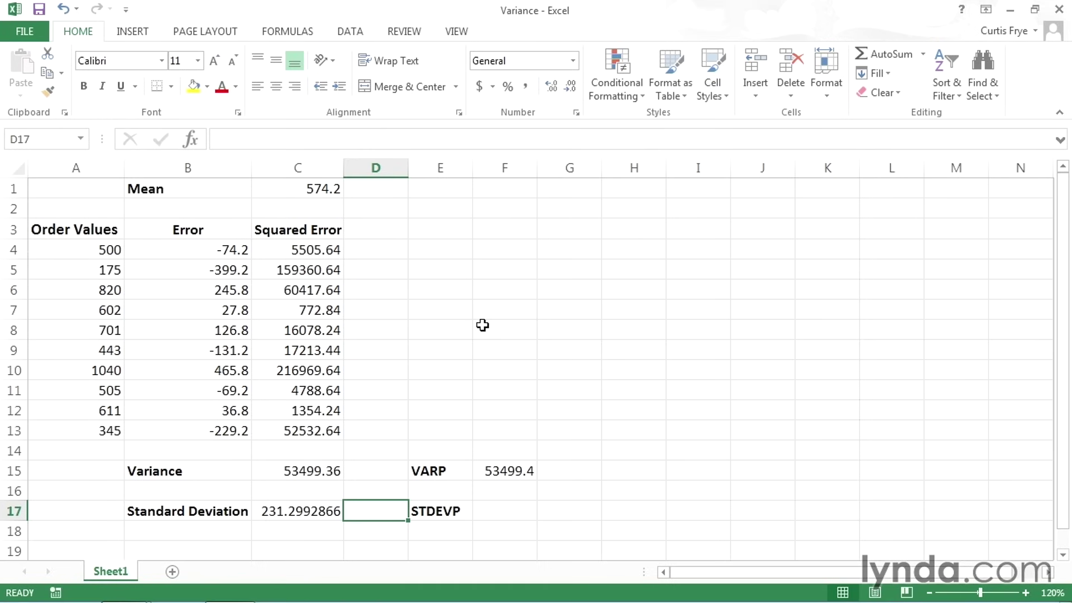
- Enter =STDEVP(A4:A13) in F17, returning 231.299 to match C17
click(504, 509)
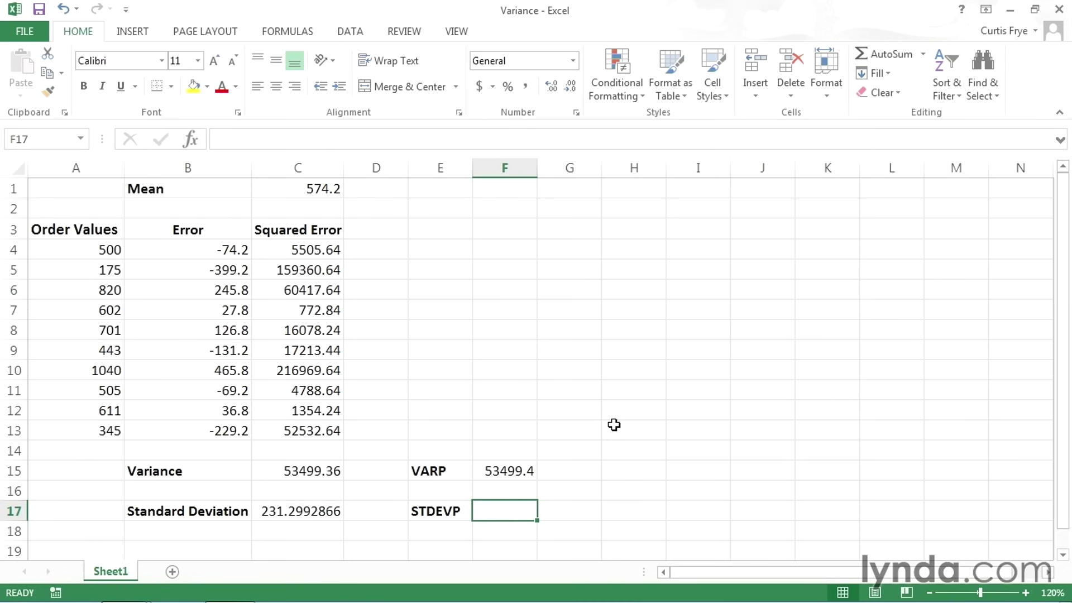
text(=)
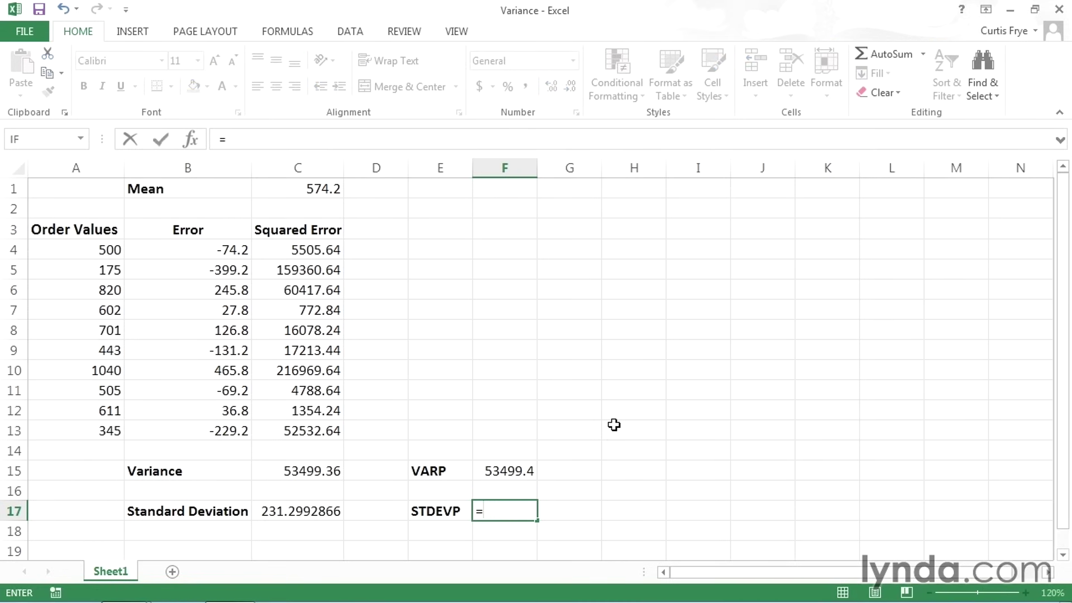
text(std)
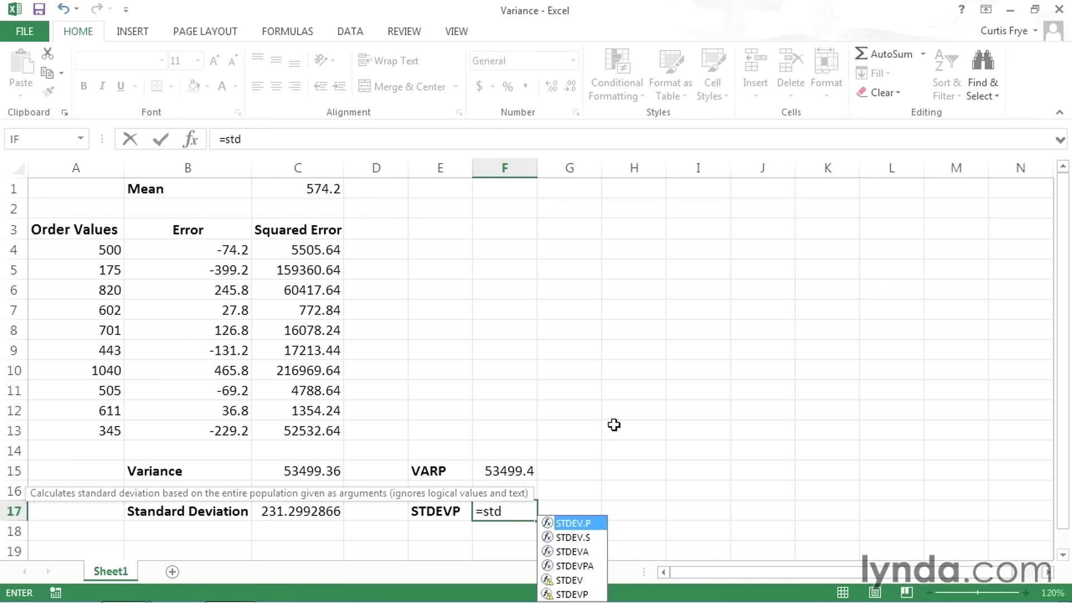
text(evp)
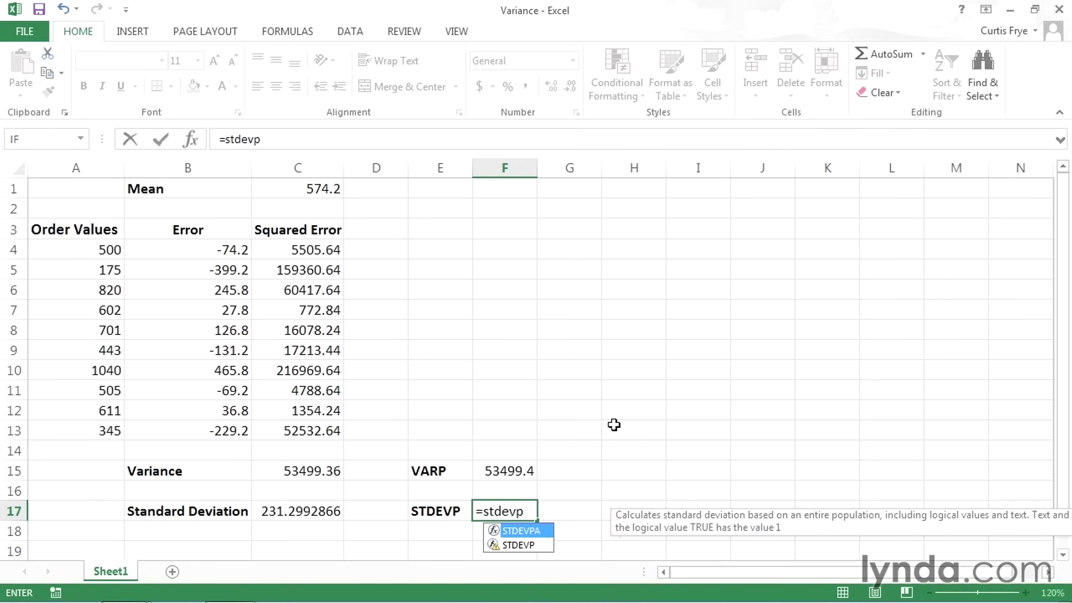
key(Down)
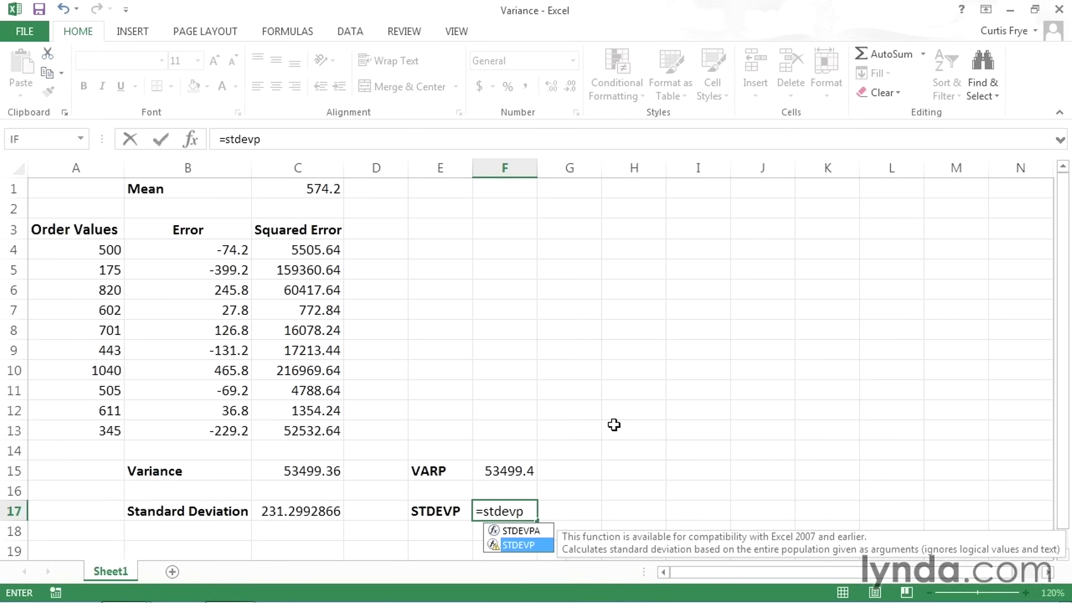
text(()
click(85, 246)
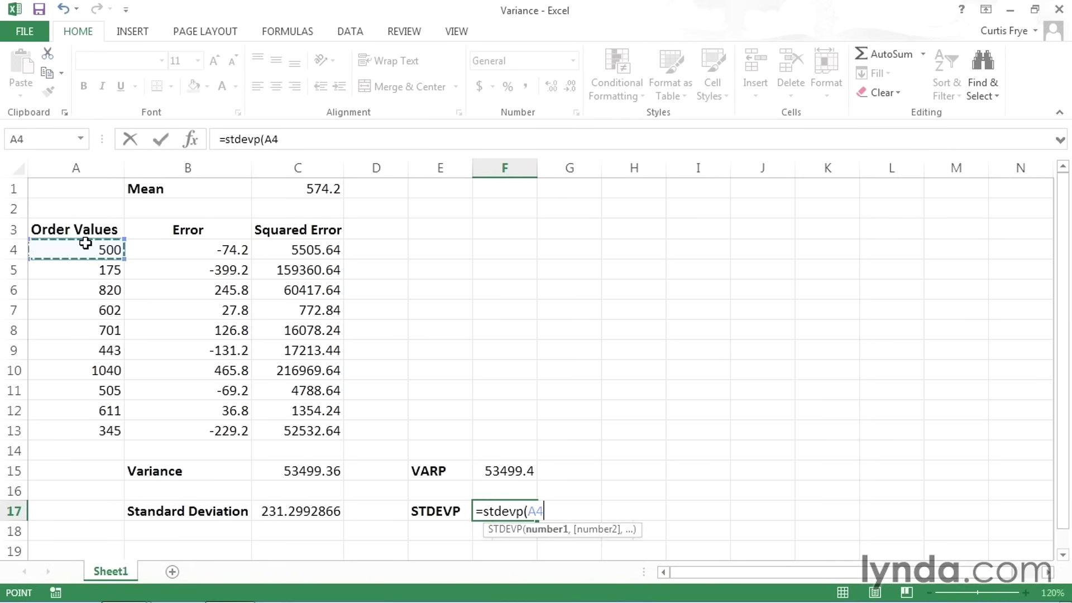
drag(86, 246, 84, 436)
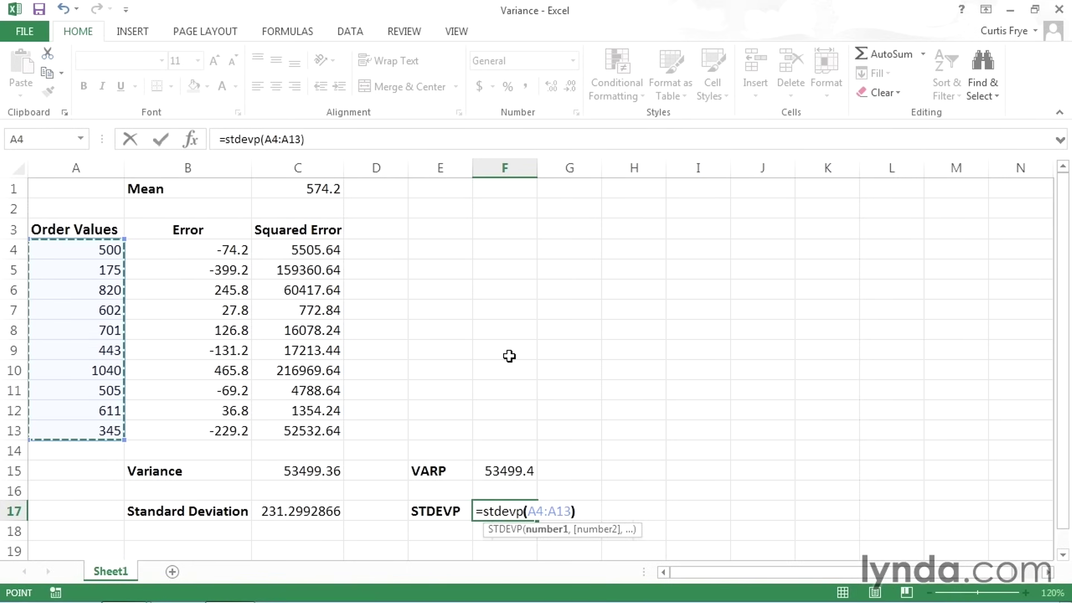
text())
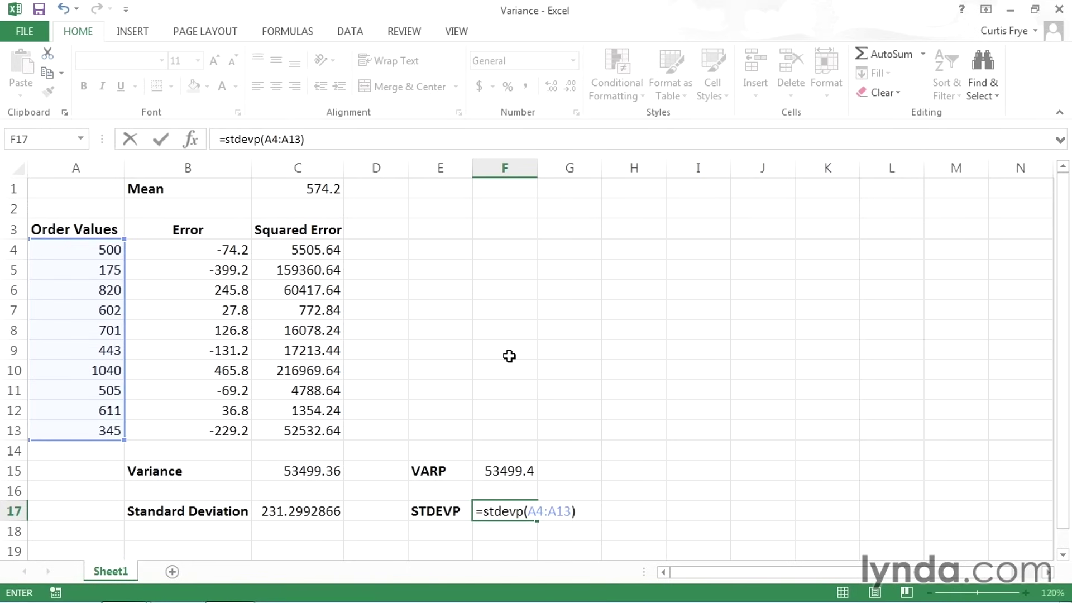
key(Tab)
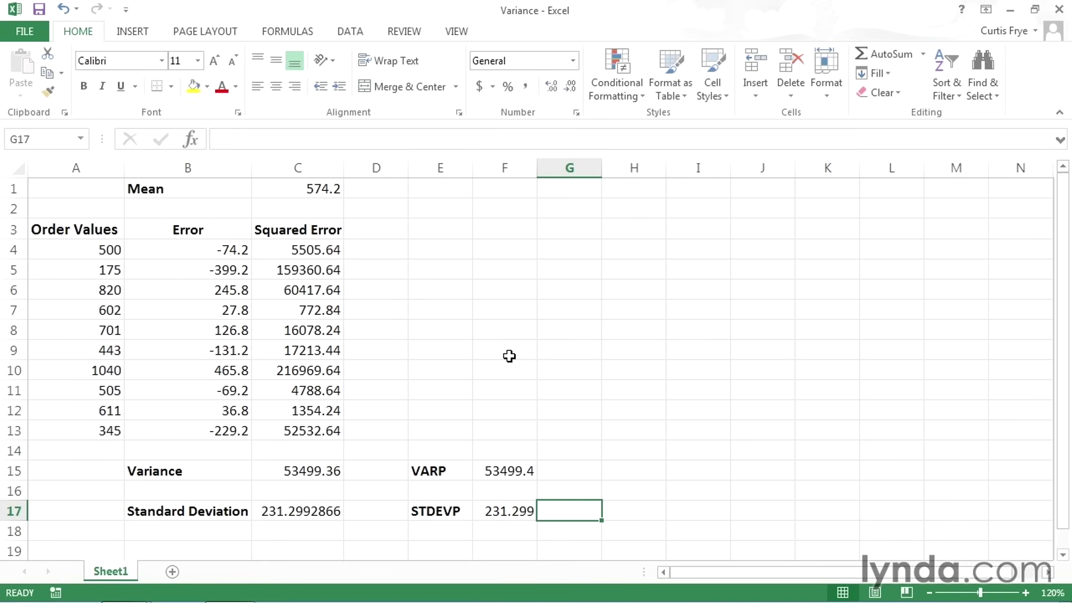